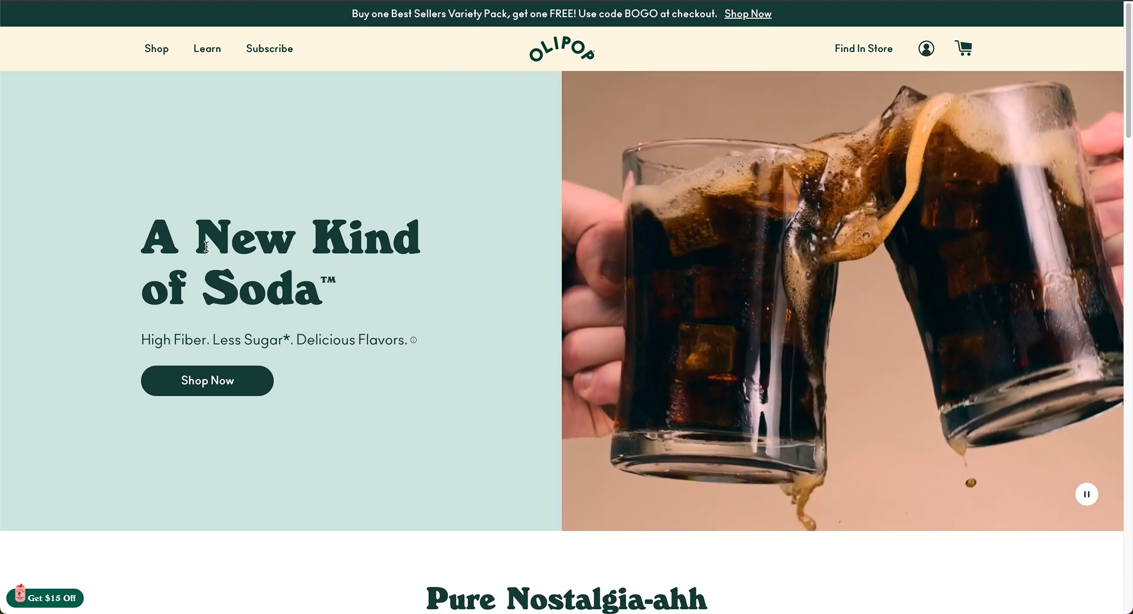
Look through the OLIPOP homepage's Pure Nostalgia-ahh flavor carousel, from Cherry Cola through Cherry Vanilla.
scroll(384, 324, down, 5)
scroll(384, 327, down, 3)
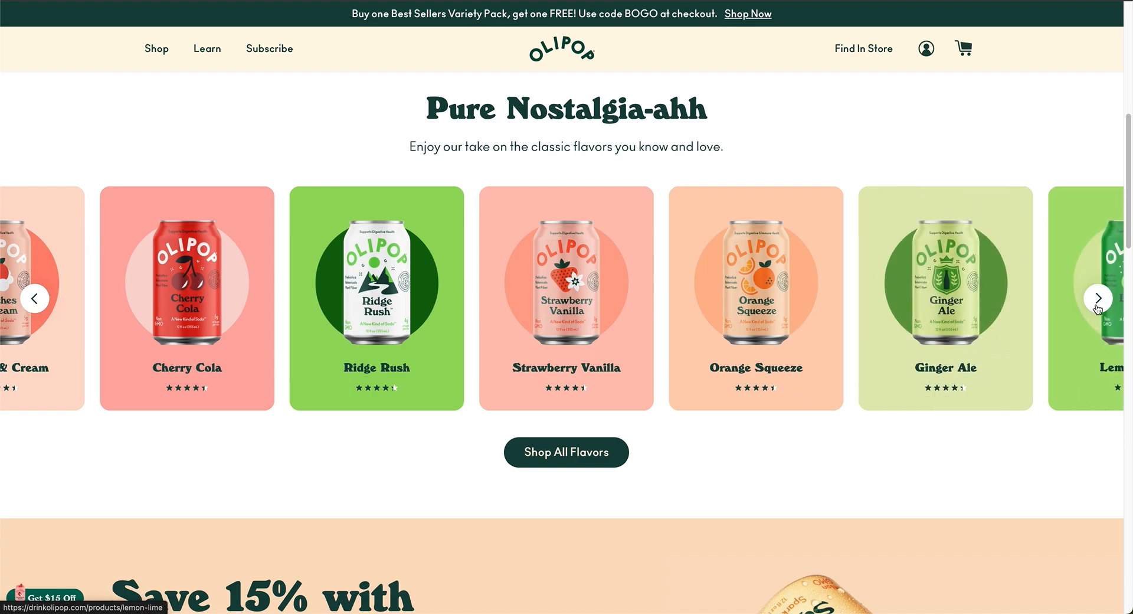
click(1097, 299)
click(1098, 299)
click(1098, 299)
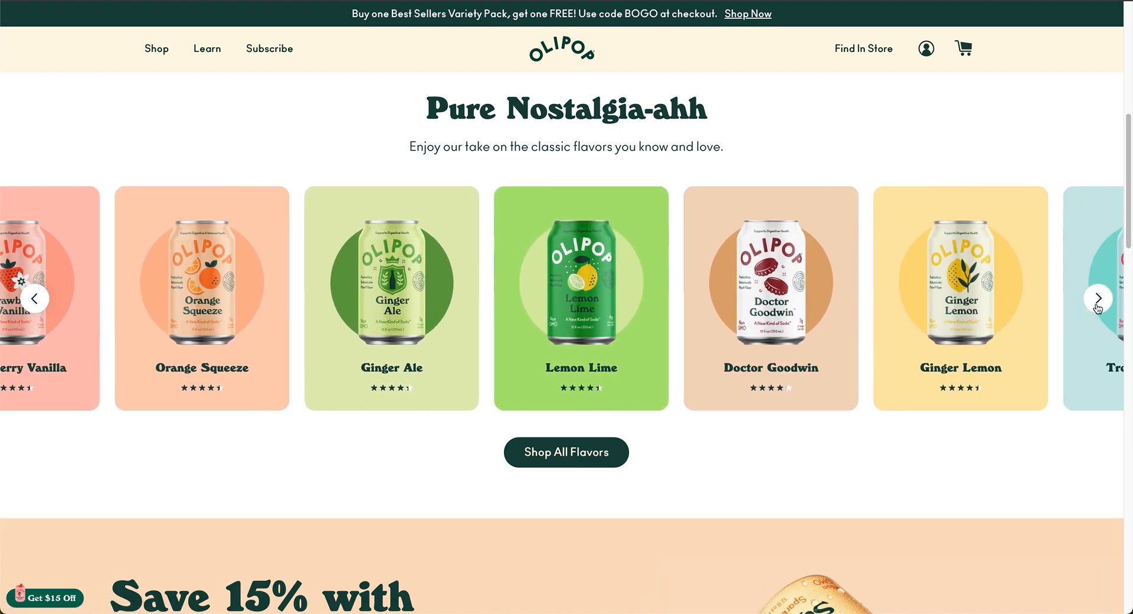
click(1098, 306)
click(1098, 305)
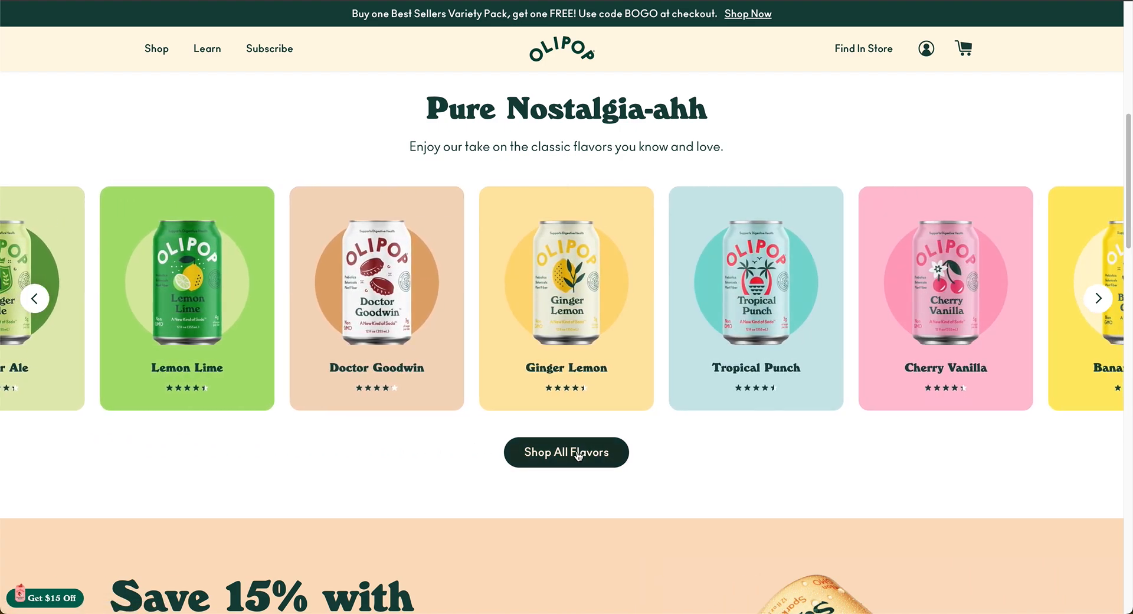
Examine the rest of the OLIPOP homepage down to the footer, including the PureWow, Forbes and Bloomberg press quotes.
scroll(613, 461, down, 8)
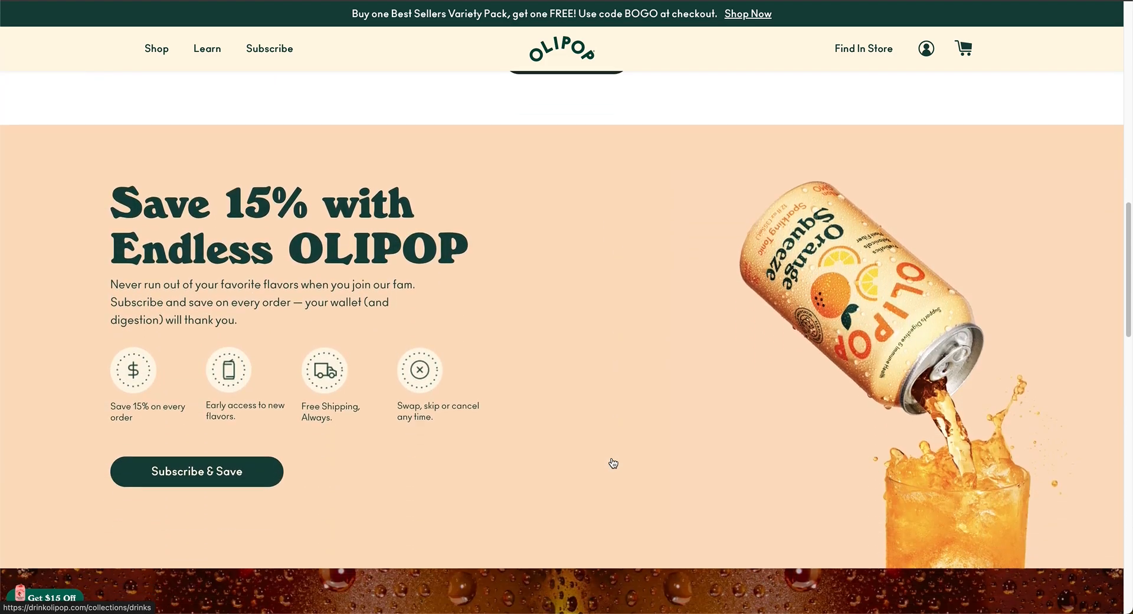
scroll(612, 458, down, 8)
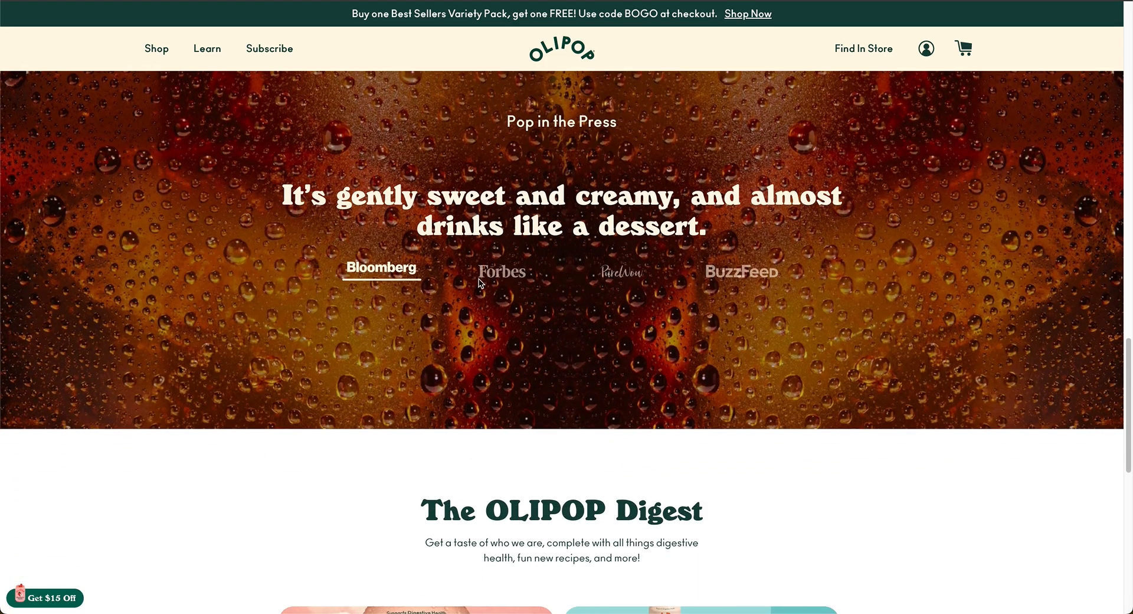
scroll(519, 525, down, 10)
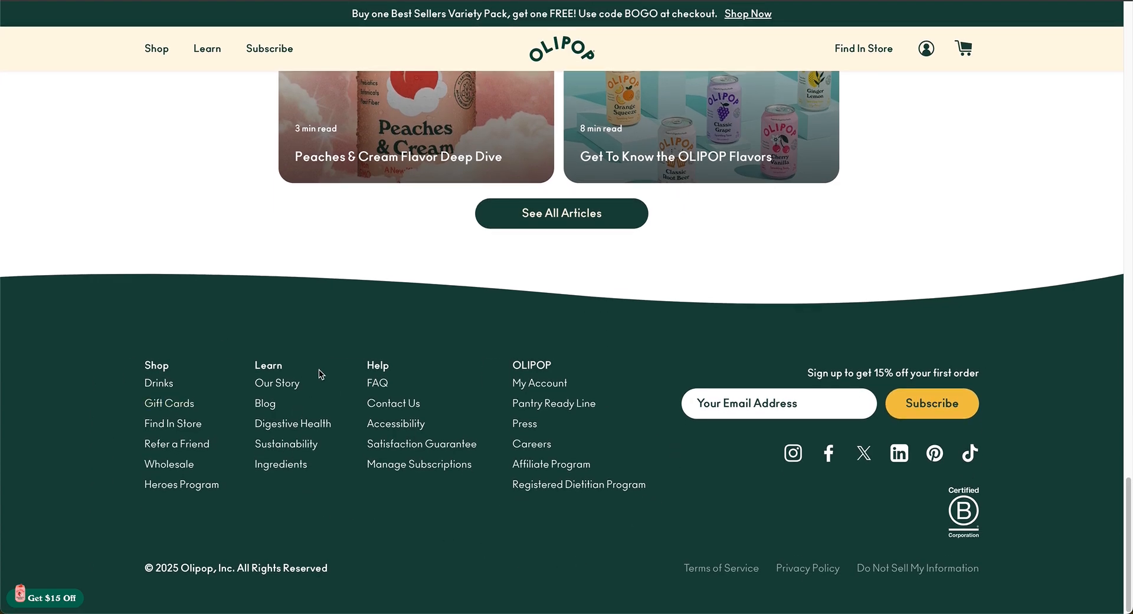
scroll(724, 395, up, 10)
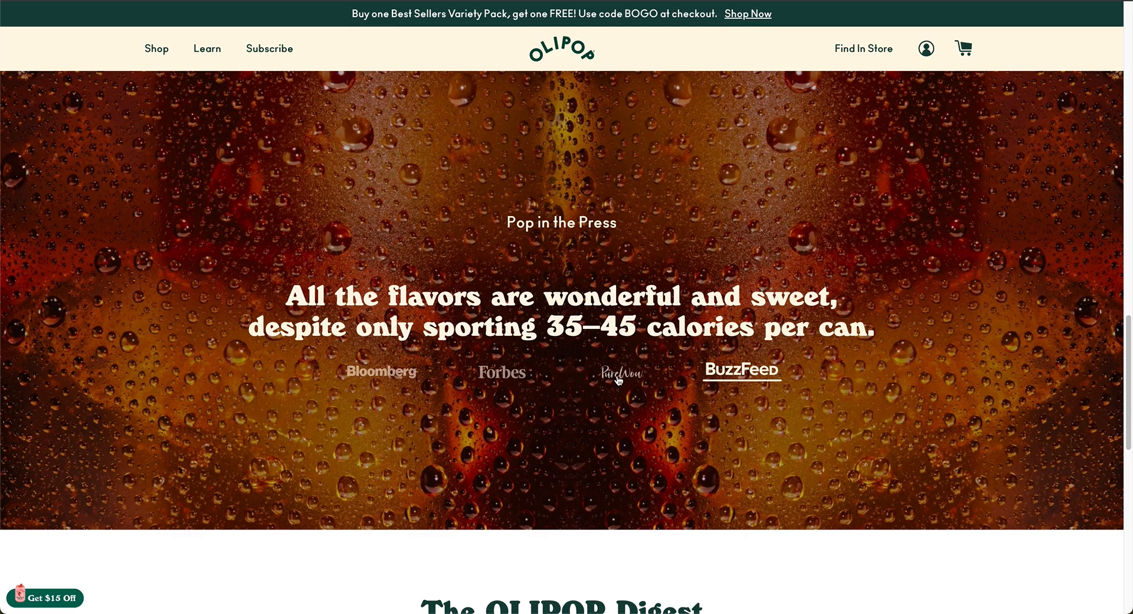
click(619, 378)
click(510, 377)
click(392, 376)
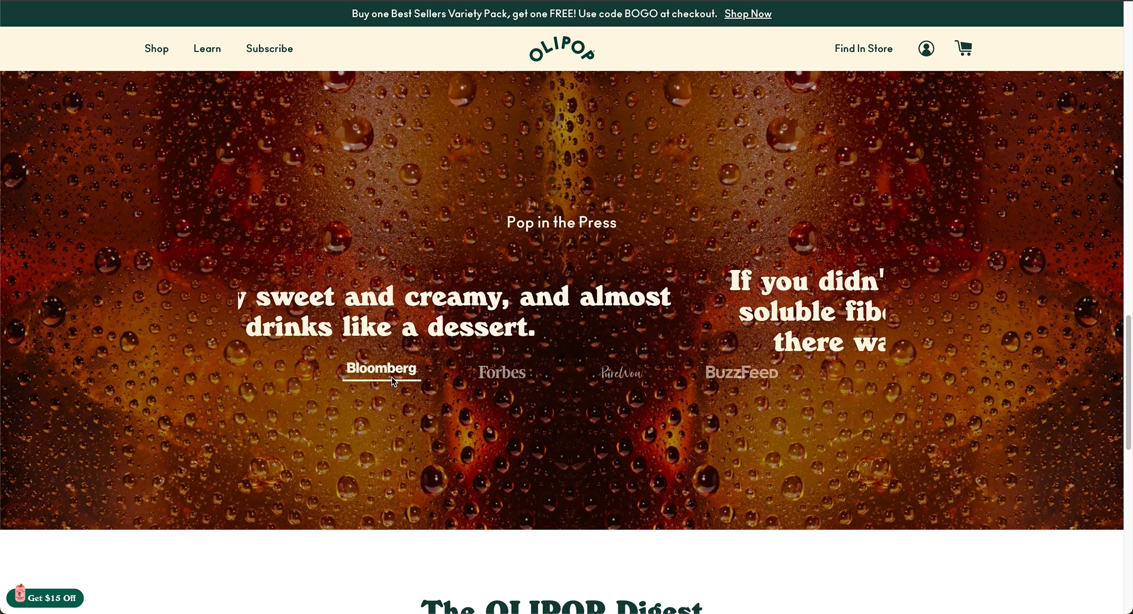
scroll(372, 320, up, 15)
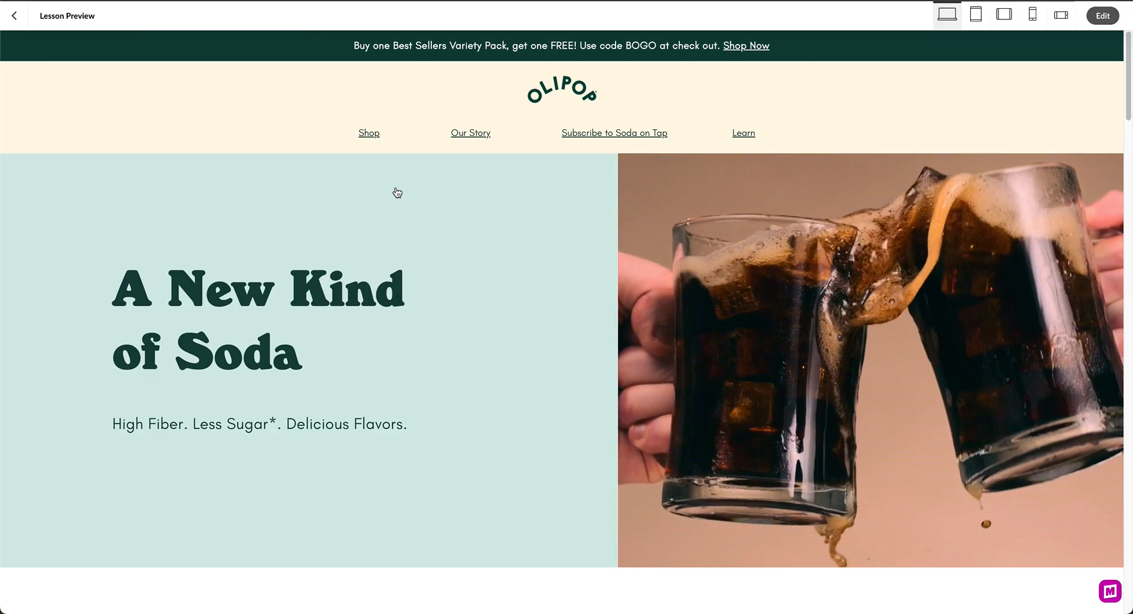
Return from the lesson preview to the editor and inspect the promo banner paragraph's content and text formatting.
key(super+bracketleft)
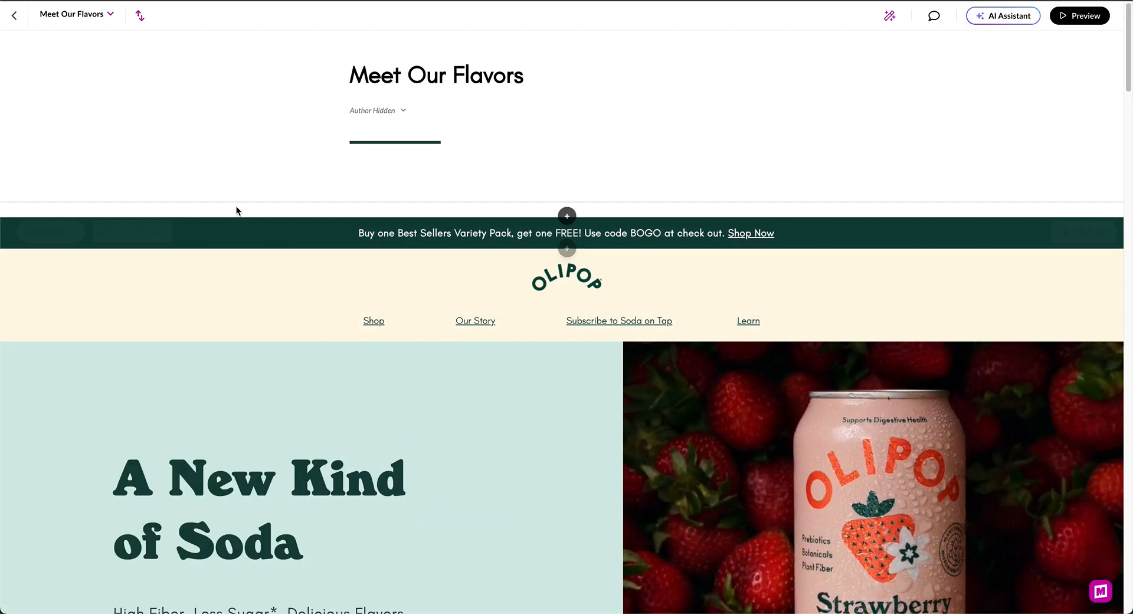
scroll(236, 205, down, 2)
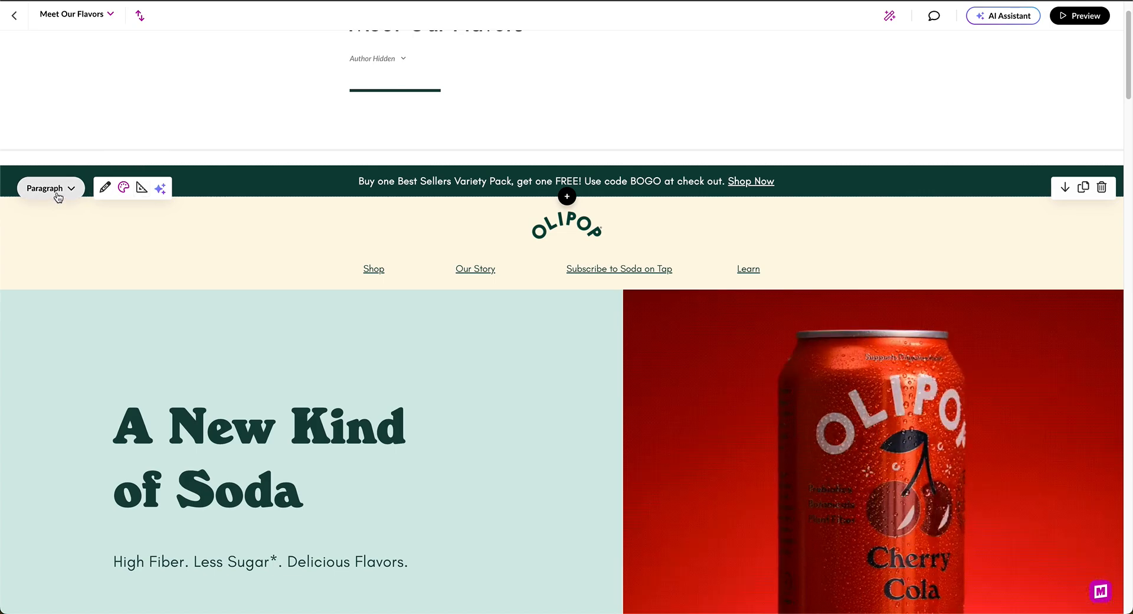
click(106, 189)
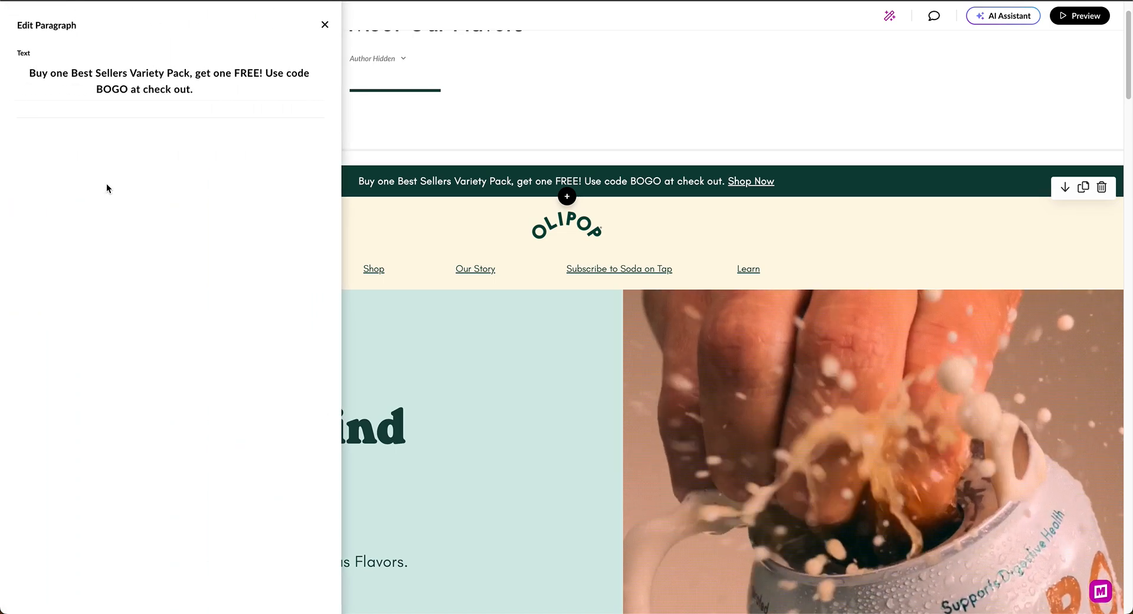
click(424, 186)
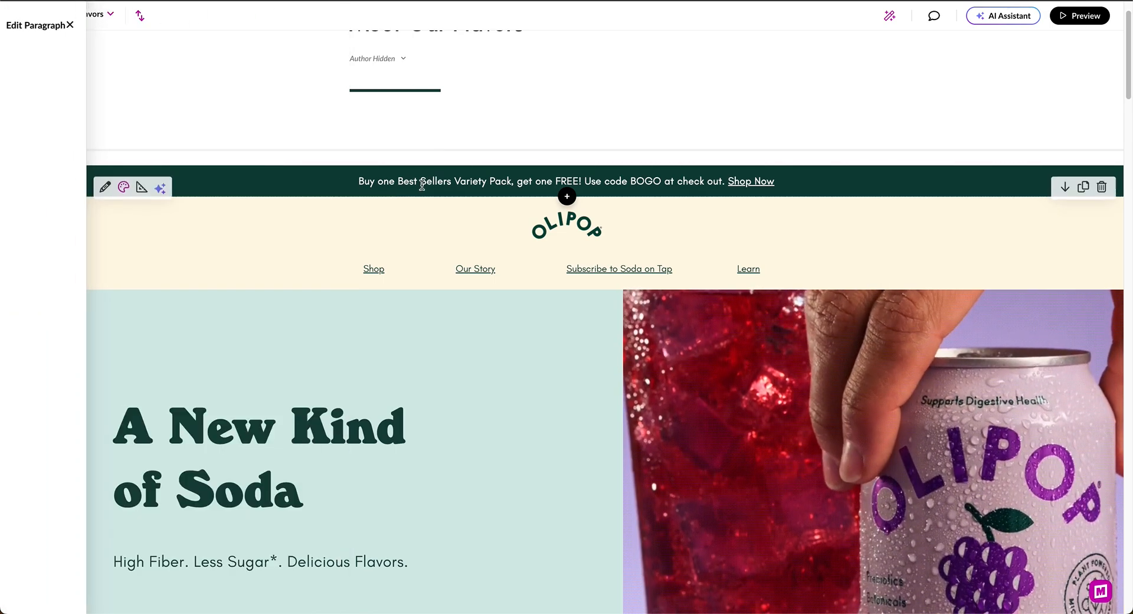
triple_click(421, 185)
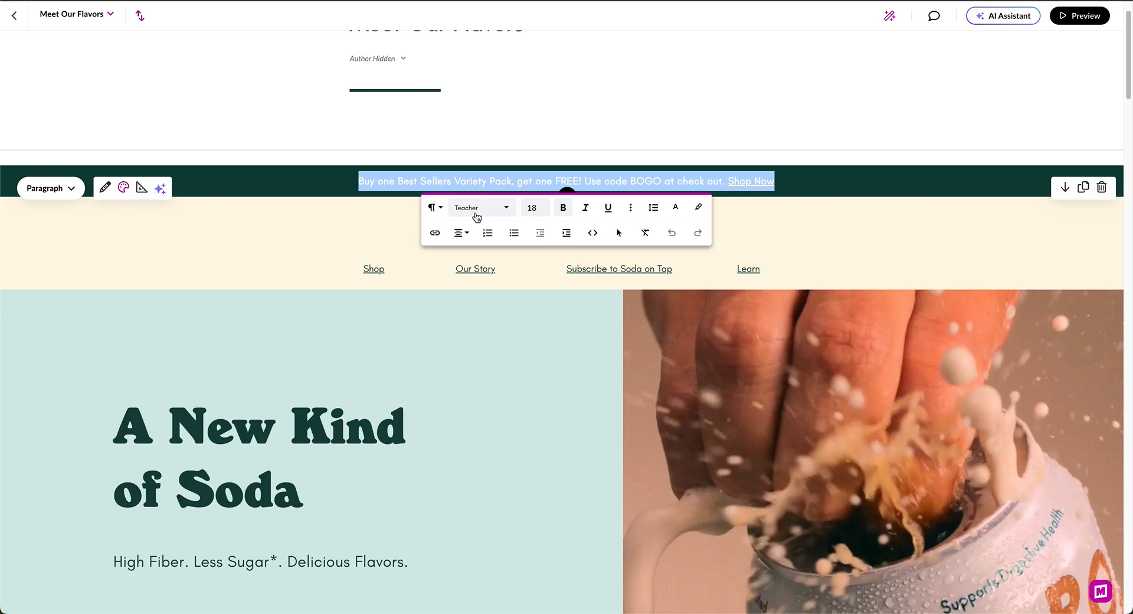
click(332, 178)
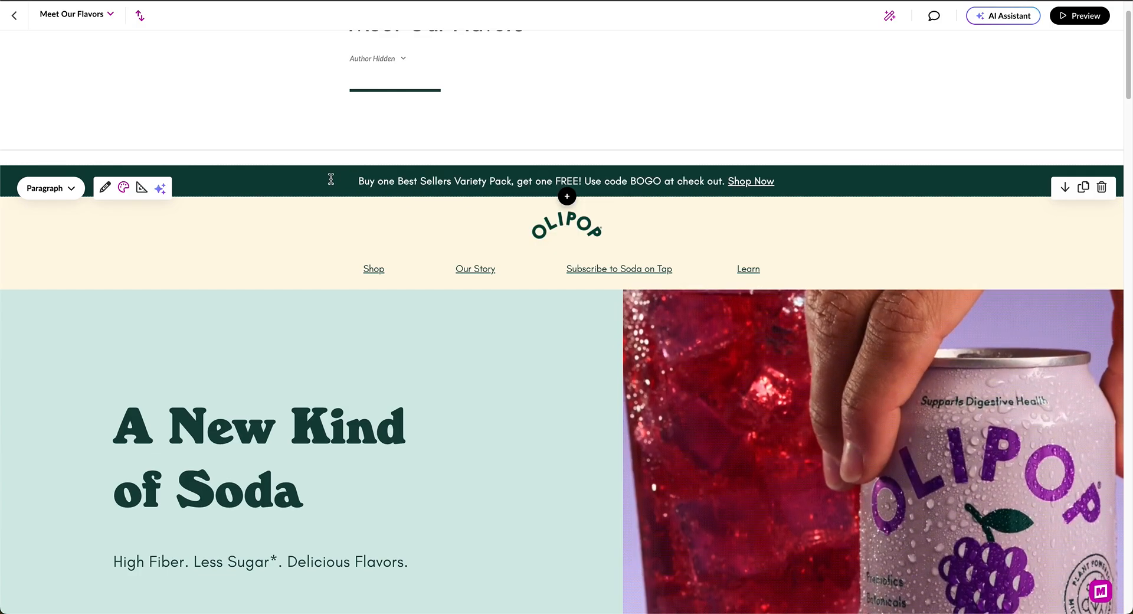
Inspect the content of the labeled graphic block that holds the OLIPOP logo, and close its editor.
scroll(355, 258, down, 2)
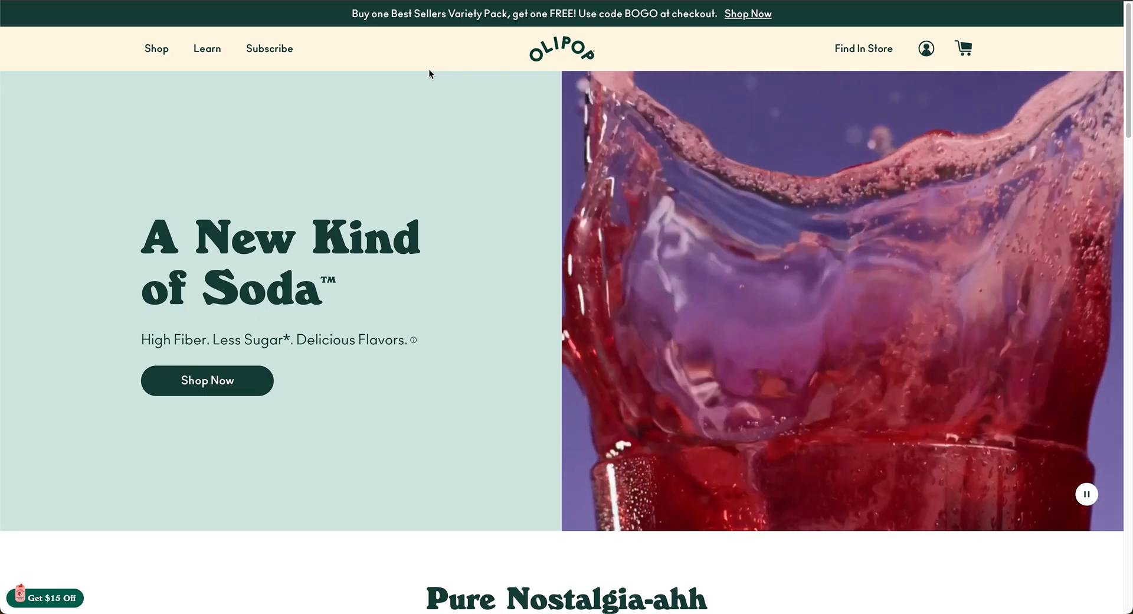
mouse_move(178, 40)
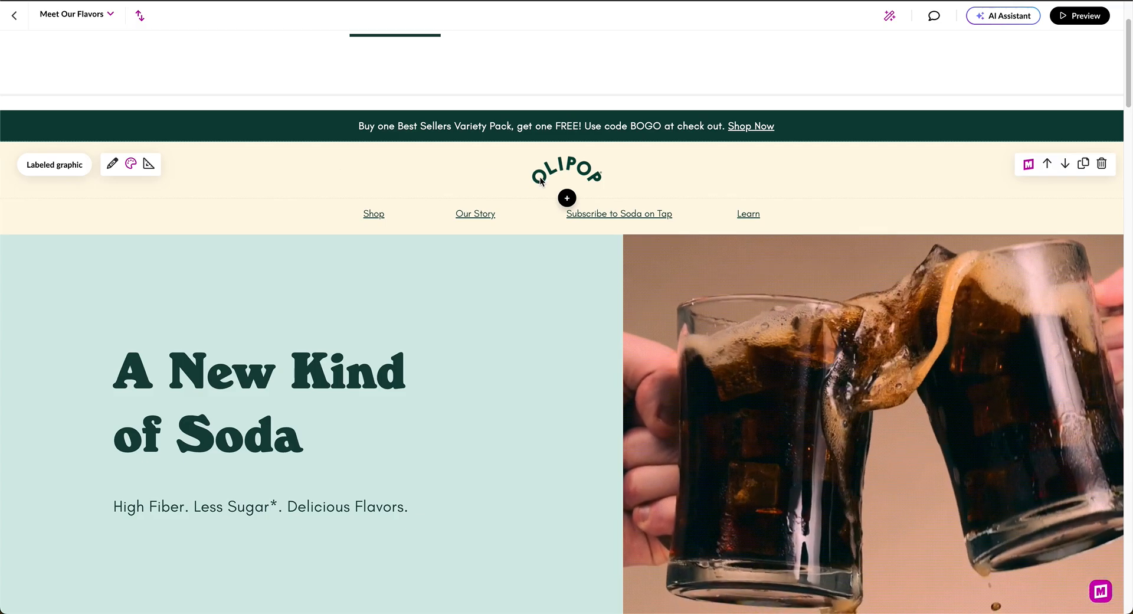
click(112, 163)
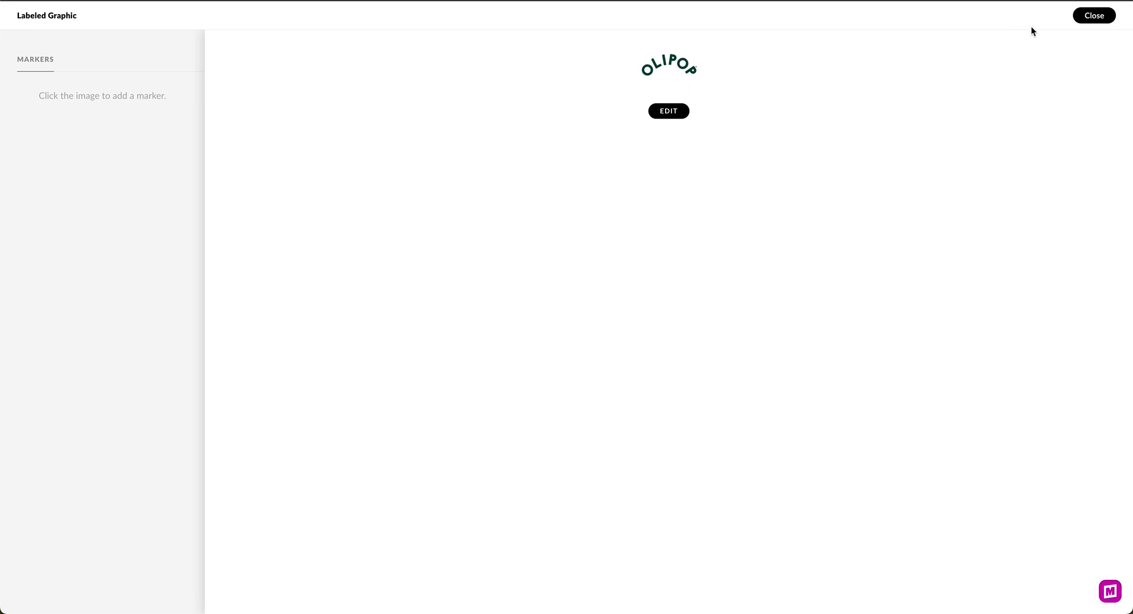
click(1094, 15)
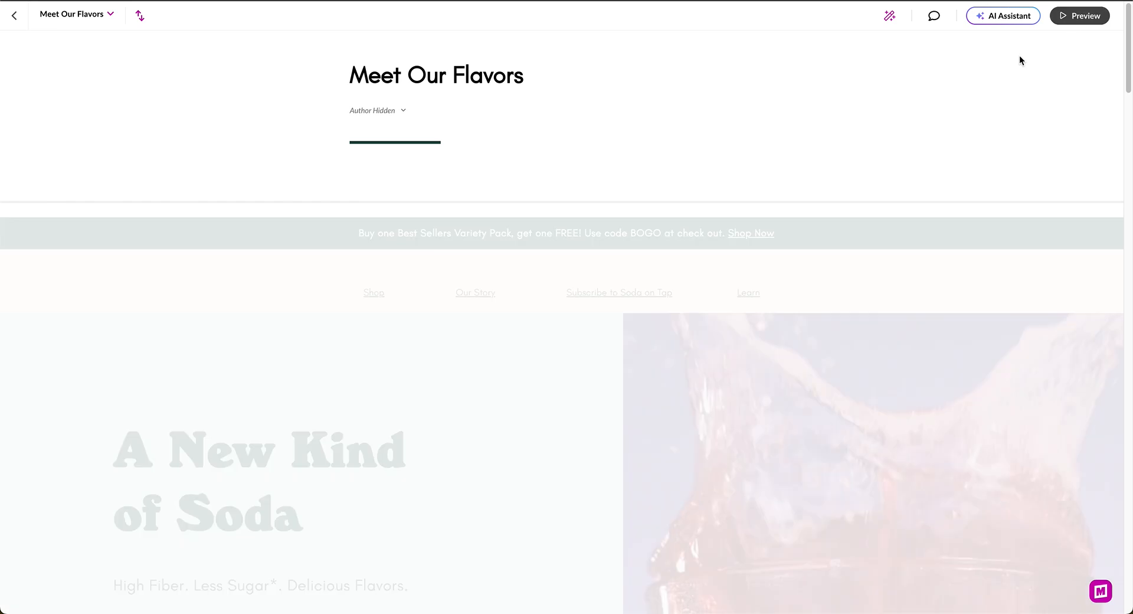
Disable zoom on image click for the OLIPOP logo's labeled graphic block.
scroll(593, 284, down, 2)
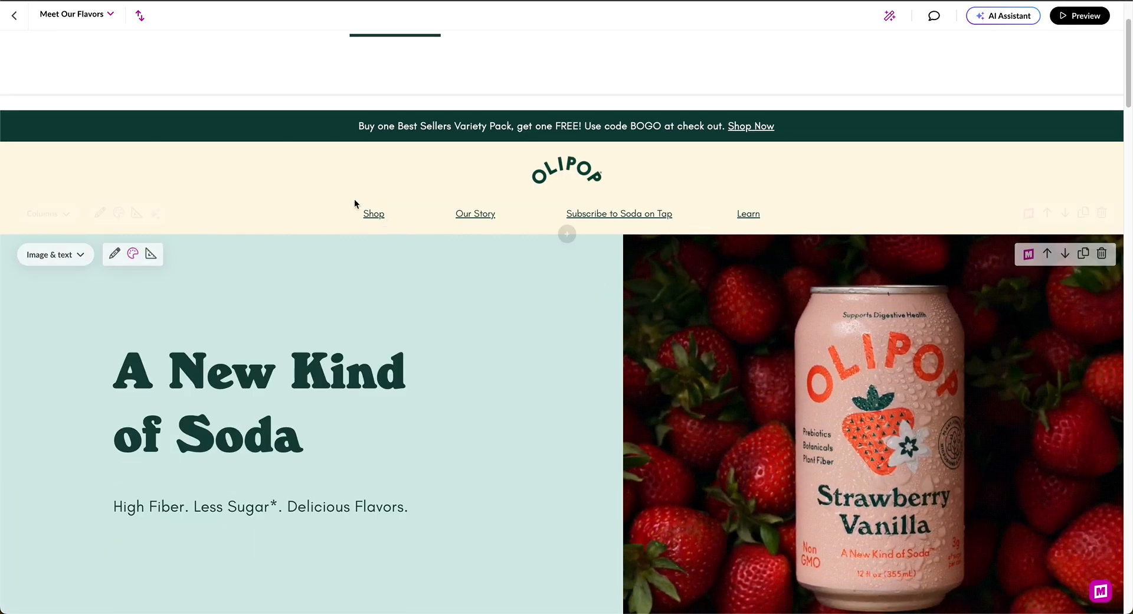
click(148, 164)
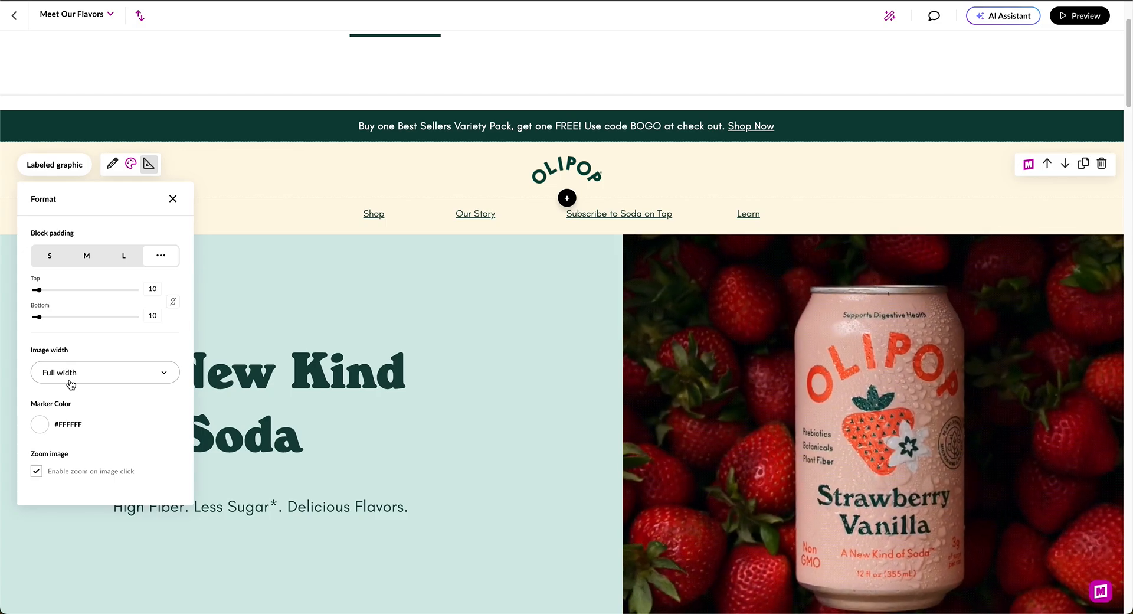
click(36, 471)
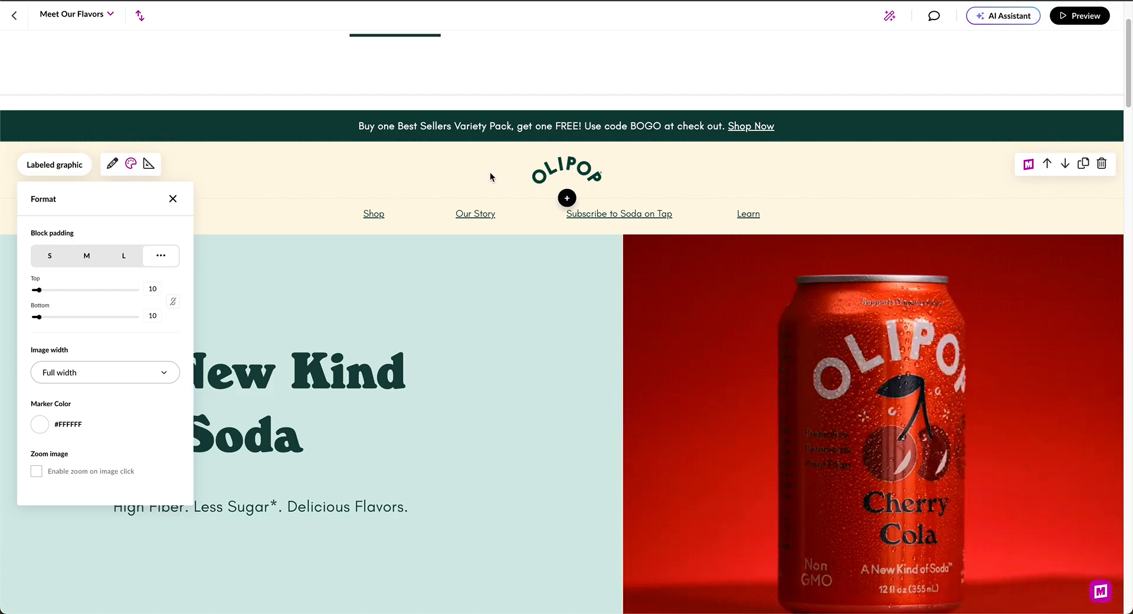
click(390, 173)
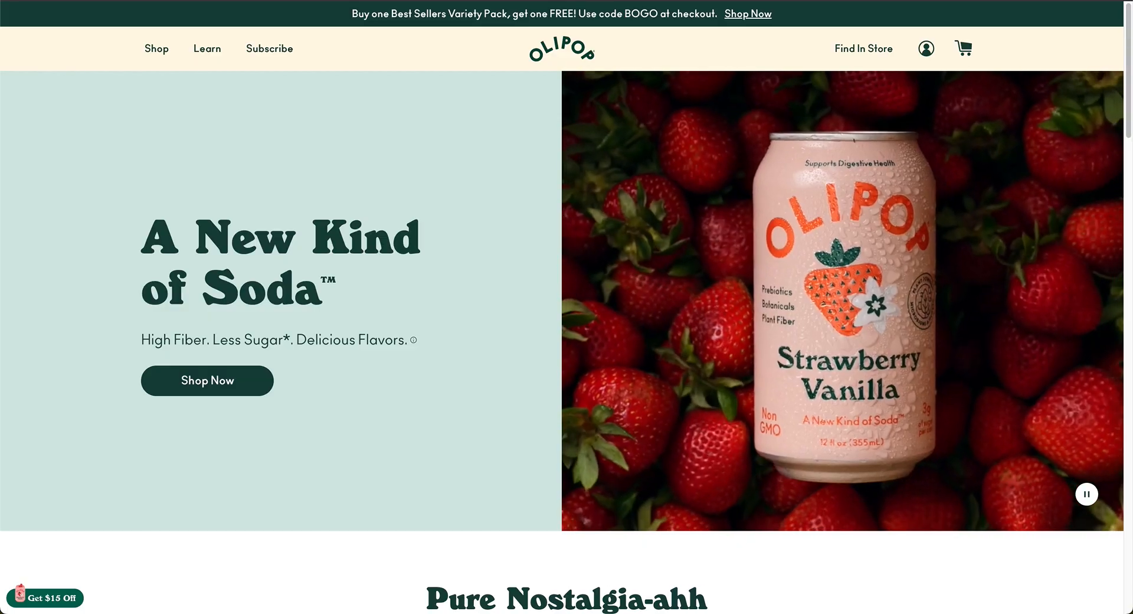
Try a paragraph text block with content width L between the logo and the navigation links, and delete it.
mouse_move(155, 60)
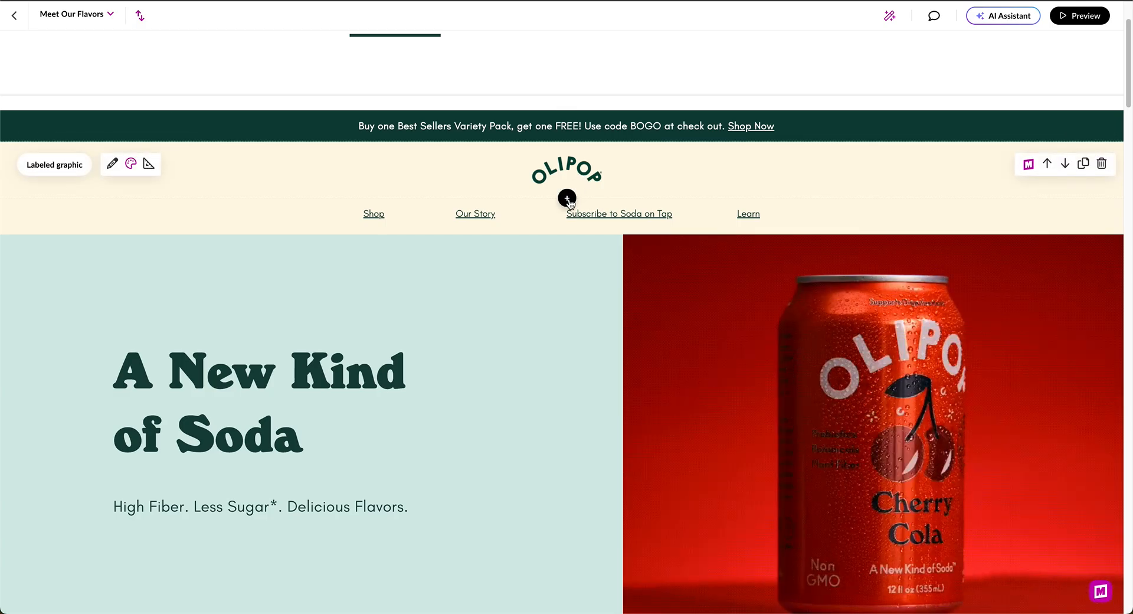
click(568, 199)
mouse_move(88, 111)
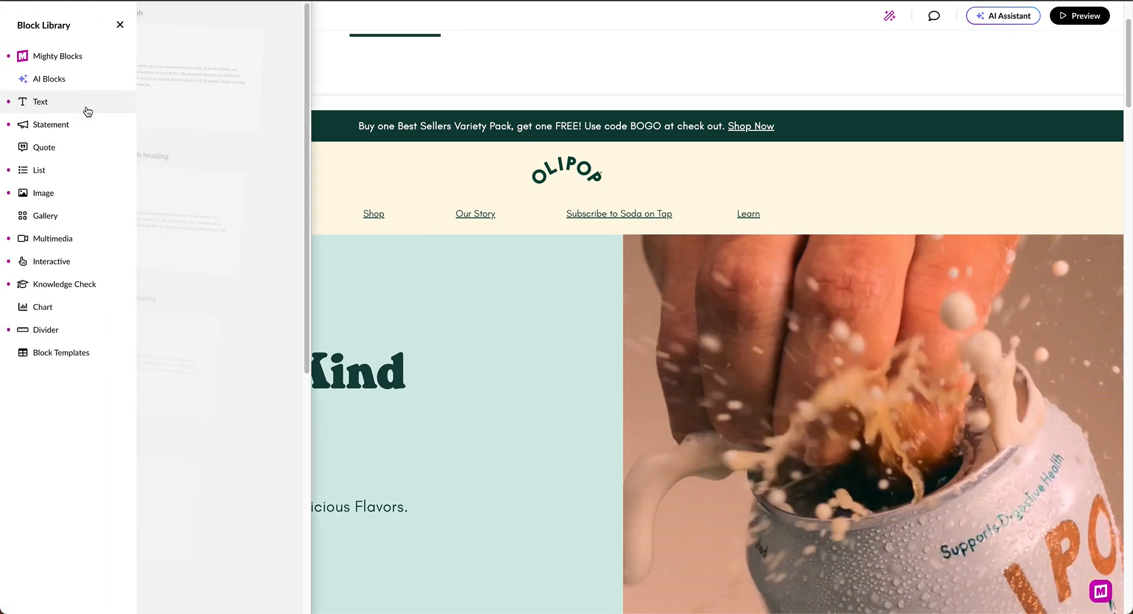
drag(177, 96, 397, 174)
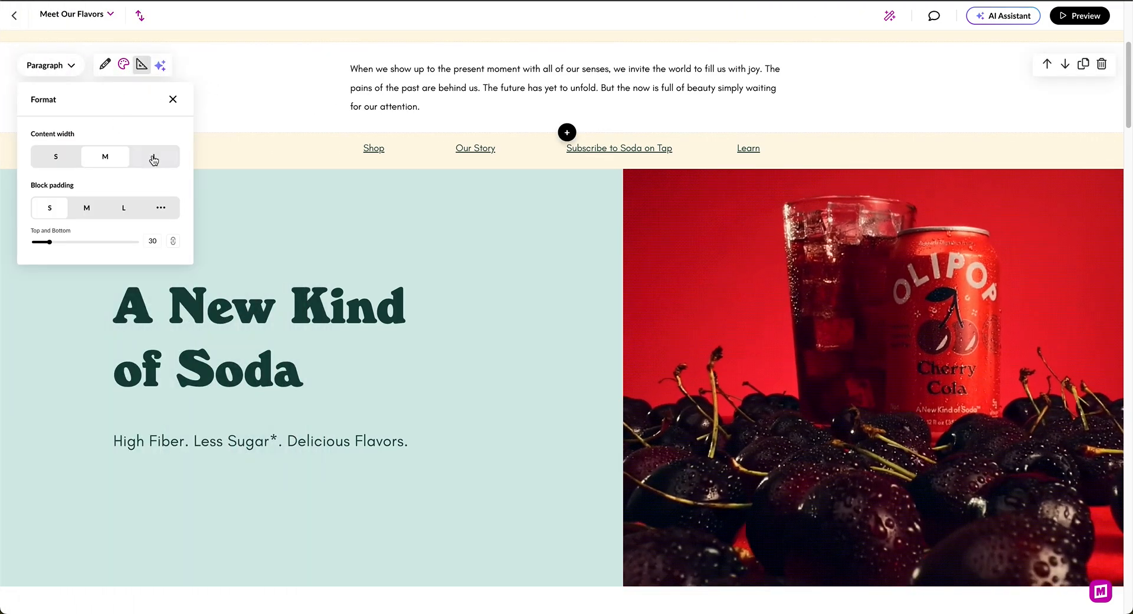
click(155, 158)
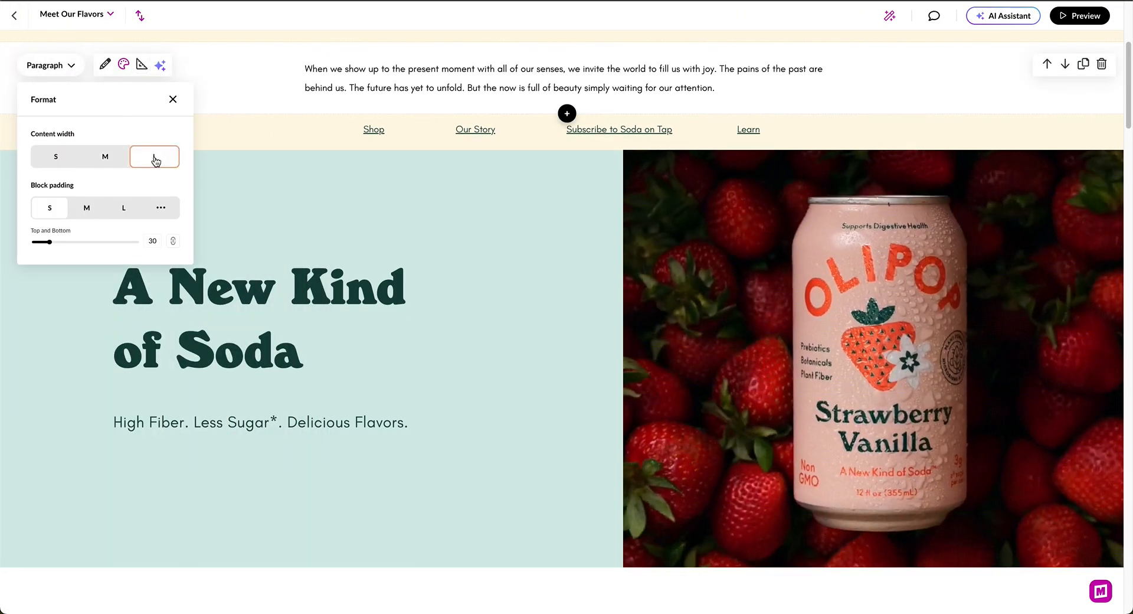
scroll(327, 72, up, 2)
scroll(326, 71, up, 1)
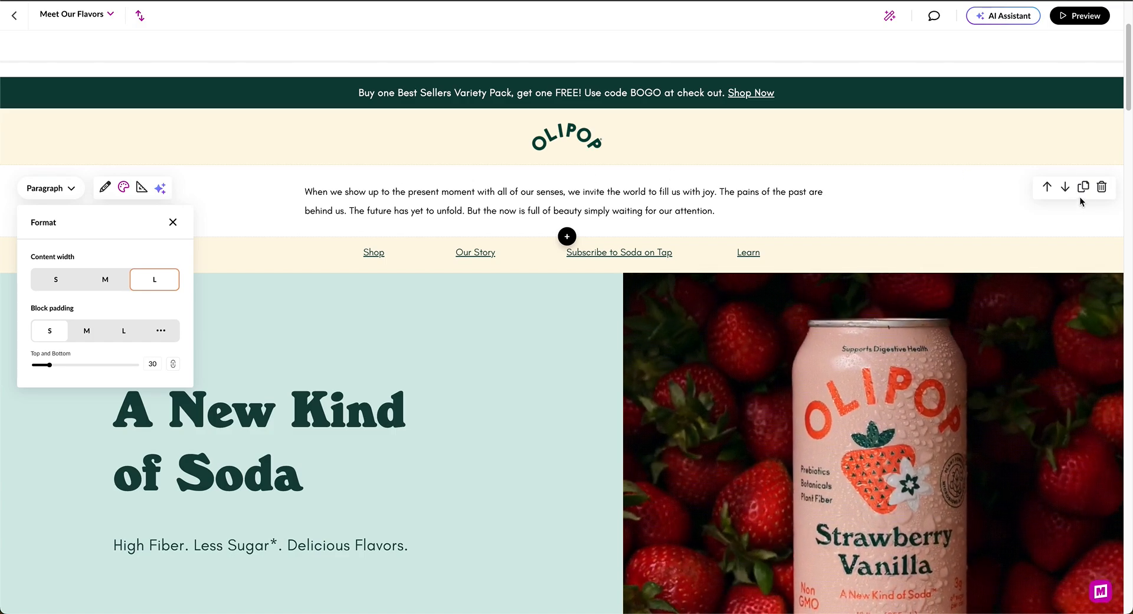
click(1101, 186)
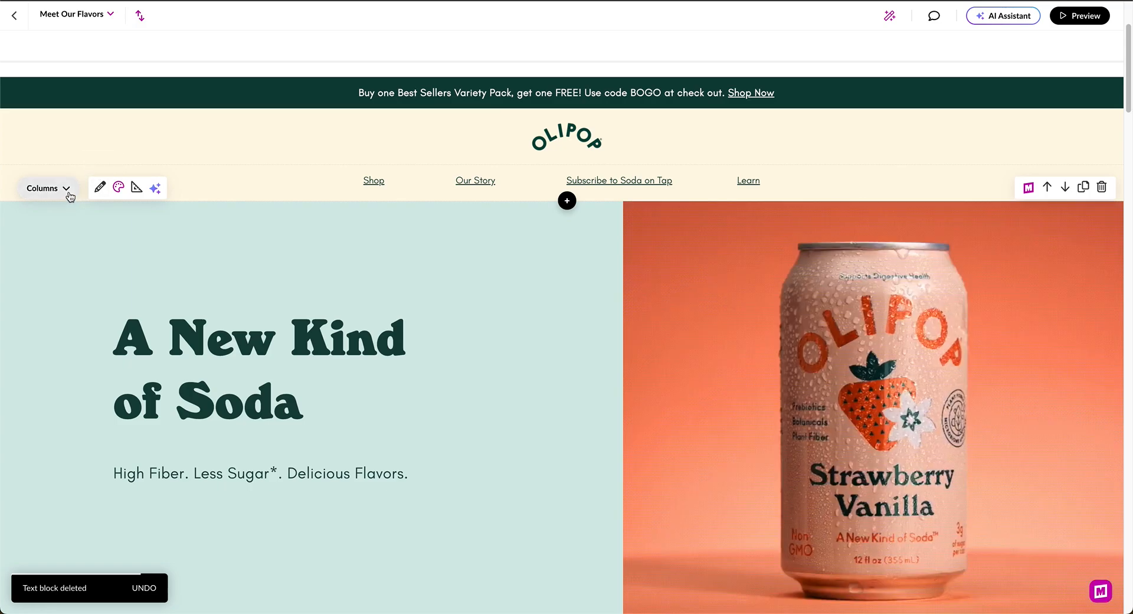
Review the block type and column format settings of the navigation links' columns block.
click(69, 194)
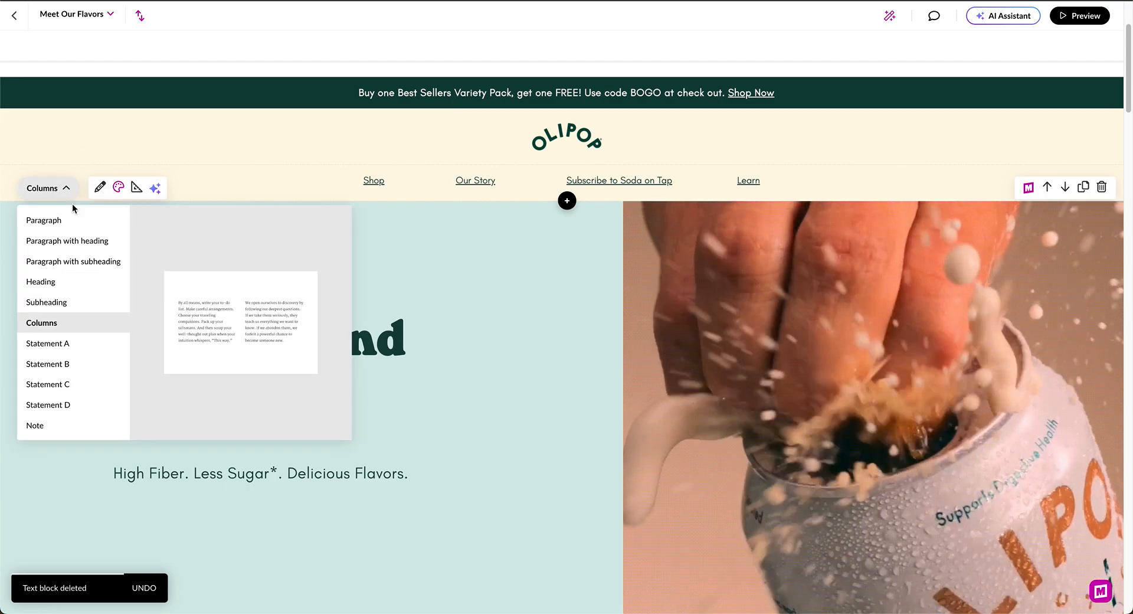
click(137, 187)
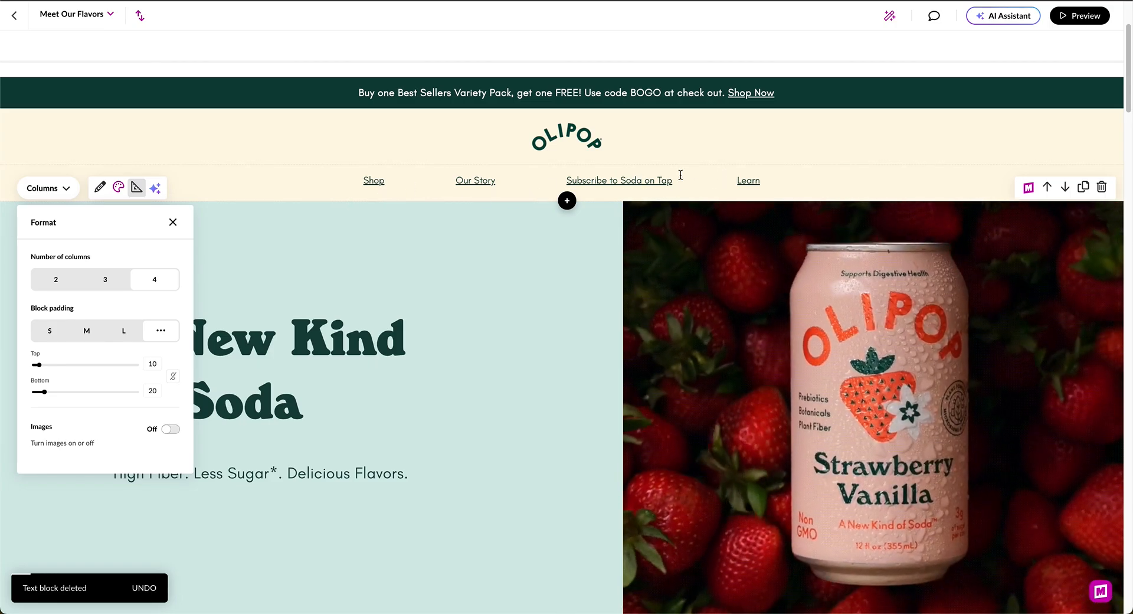
click(396, 185)
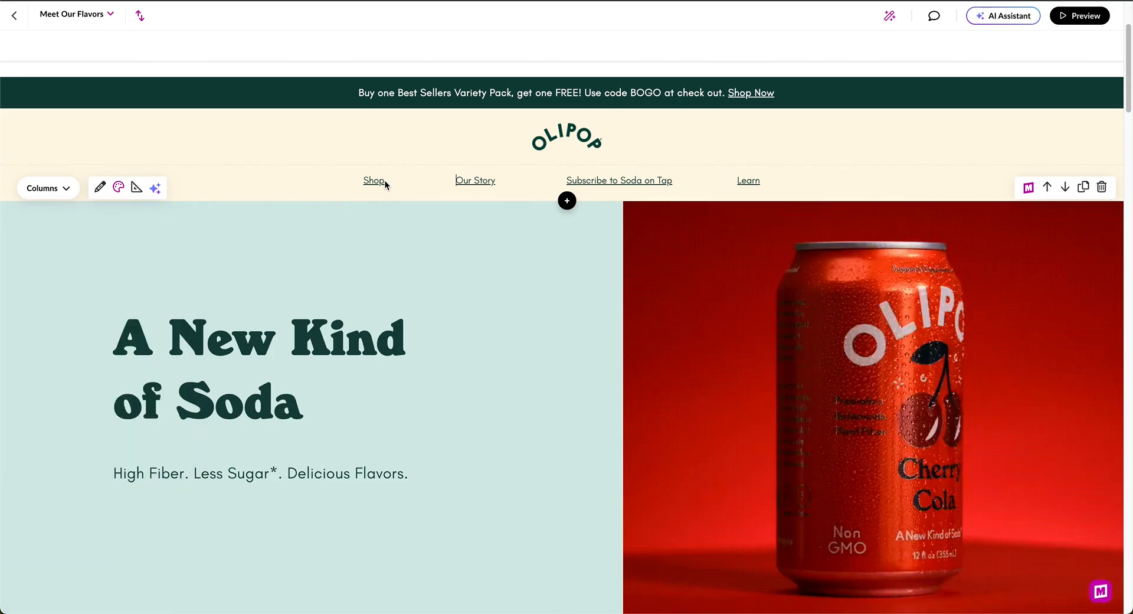
Make the Shop navigation link bold and set its font size to 24.
drag(362, 179, 387, 179)
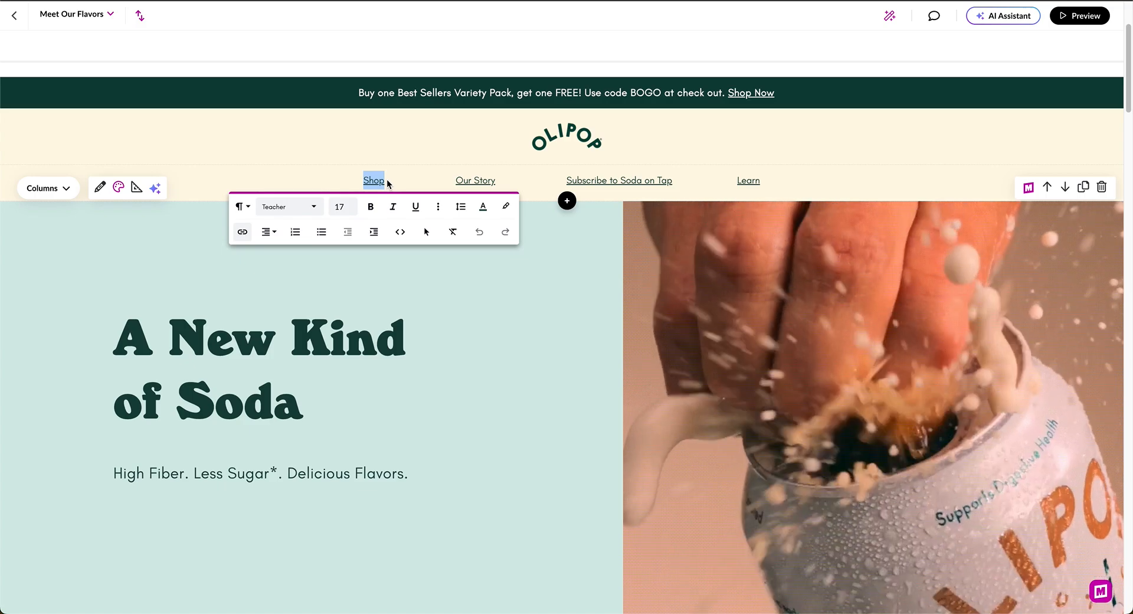
click(347, 207)
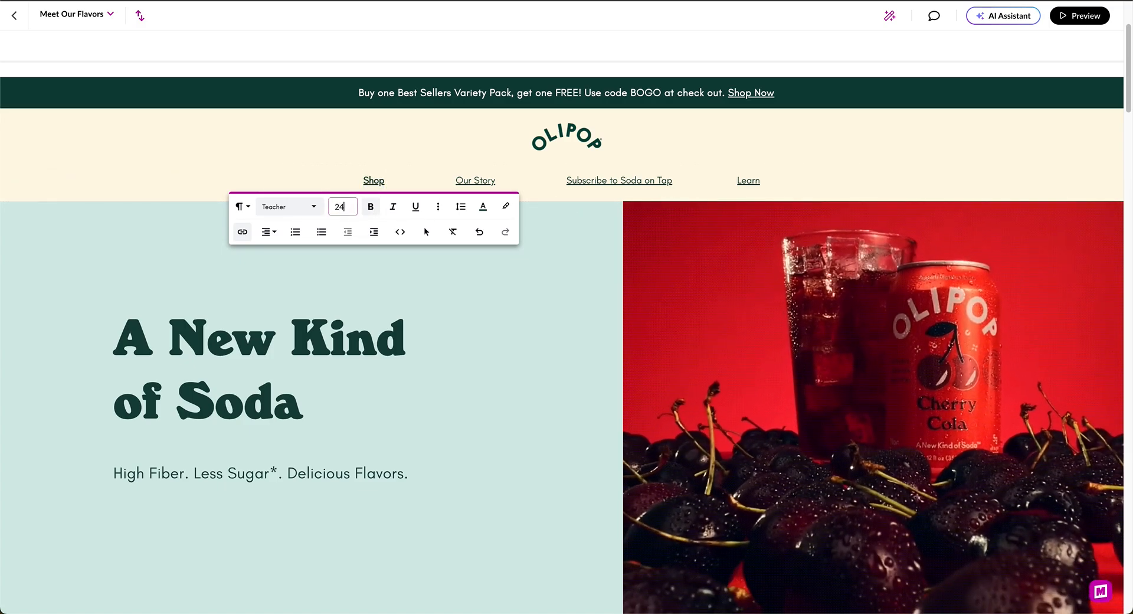
key(Return)
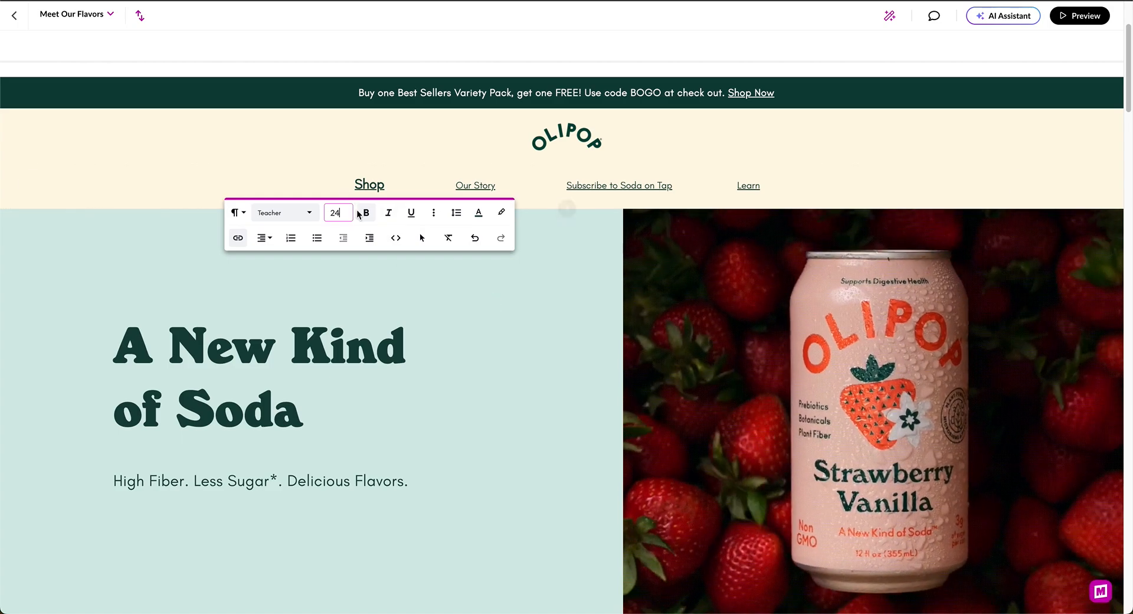
Remove the bold from the Shop navigation link and set its font size back to 17.
click(346, 212)
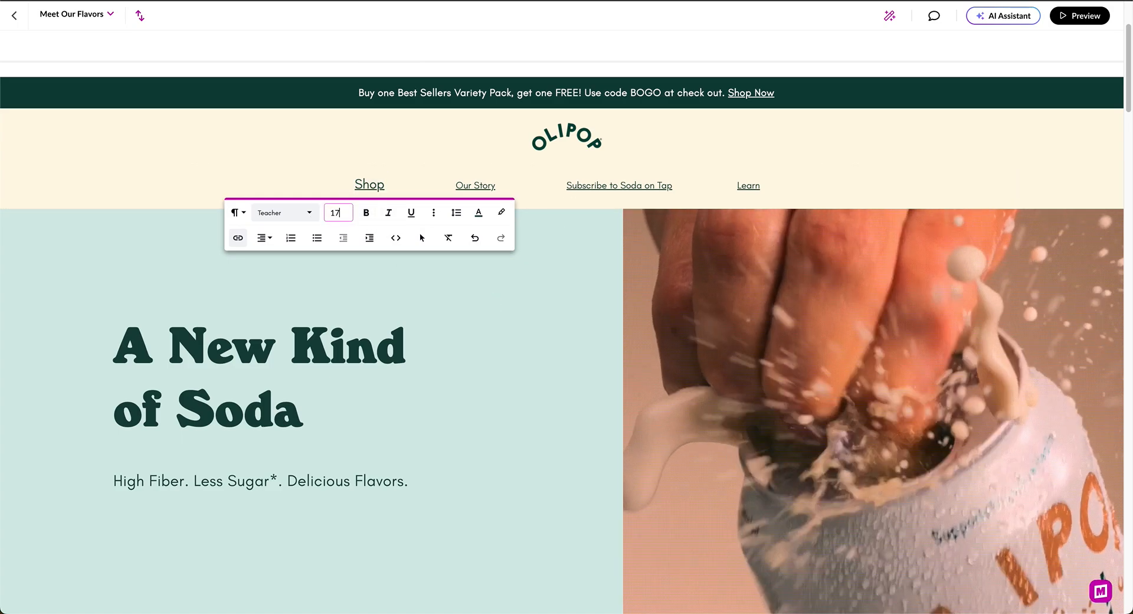
text(17)
key(Return)
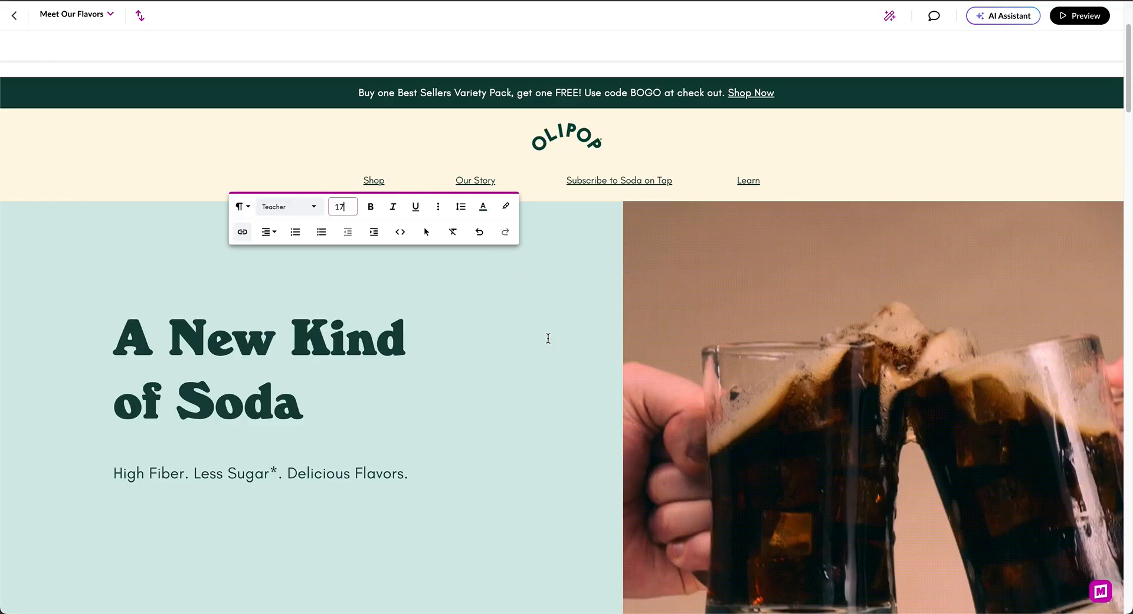
click(538, 275)
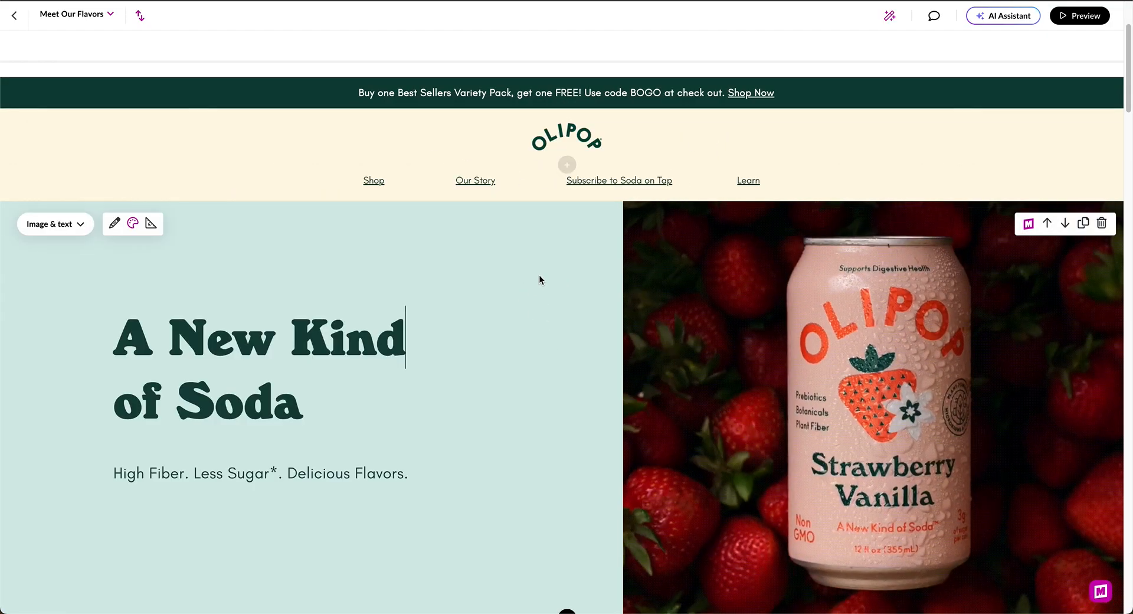